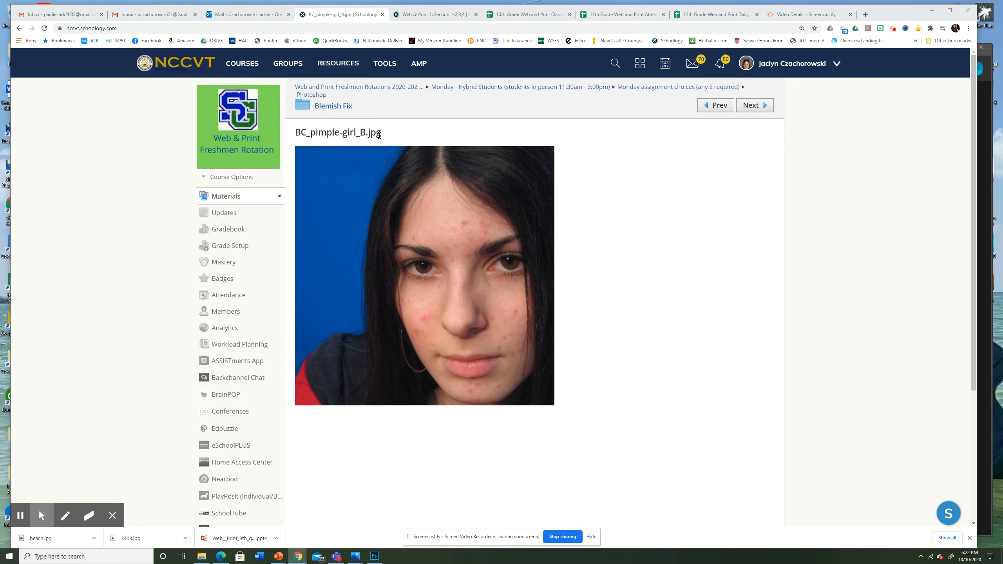
Step: Save the BC_pimple-girl_B photo from the course page to the Desktop as a JPEG image
right_click(459, 213)
click(503, 230)
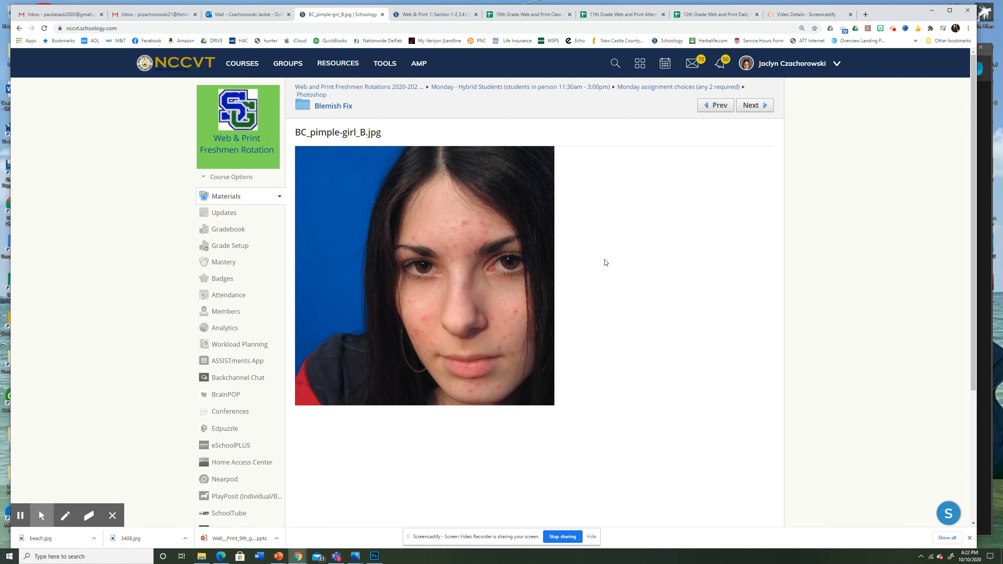
click(46, 64)
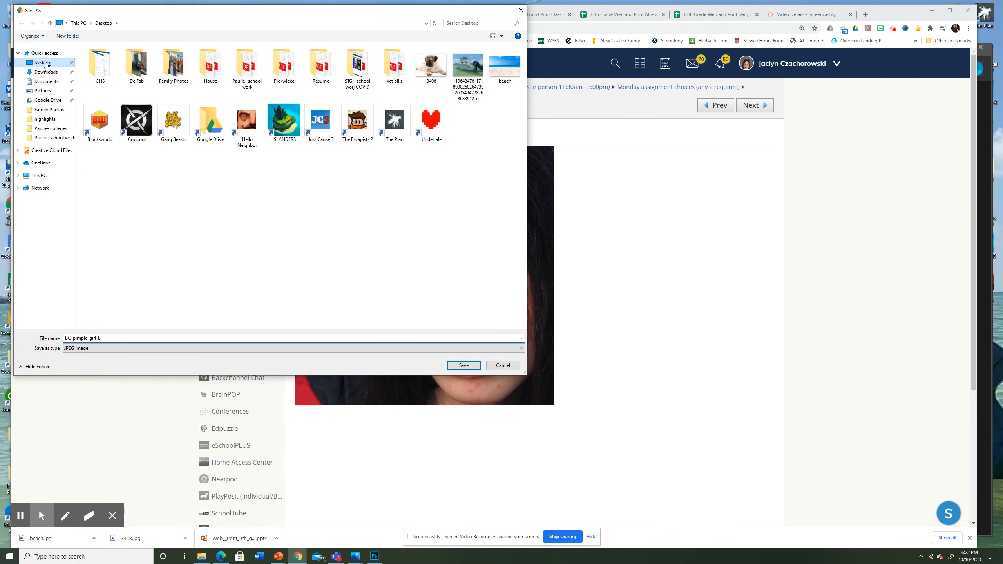
click(461, 366)
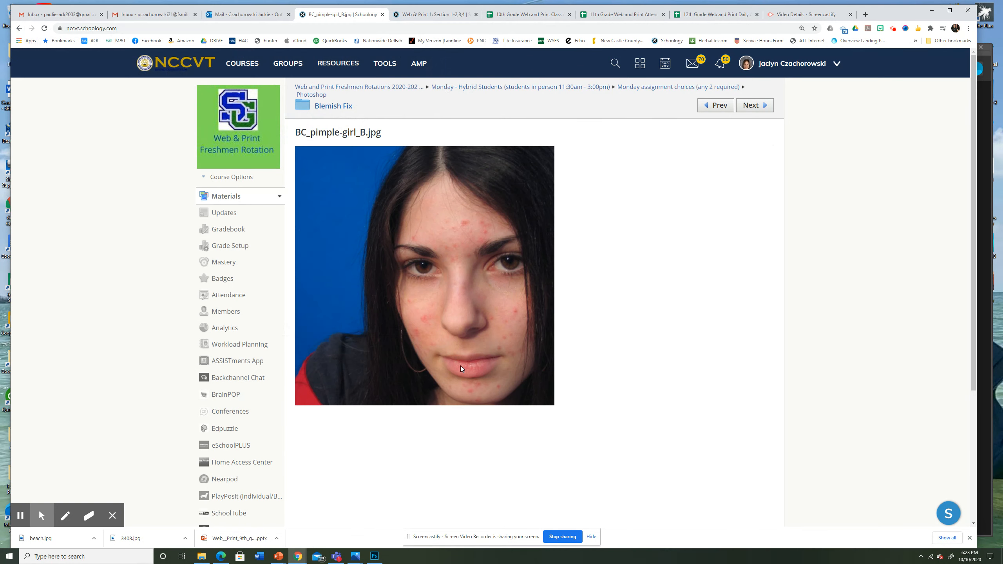
Step: Switch to Photoshop and open BC_pimple-girl_B from the Desktop
click(375, 556)
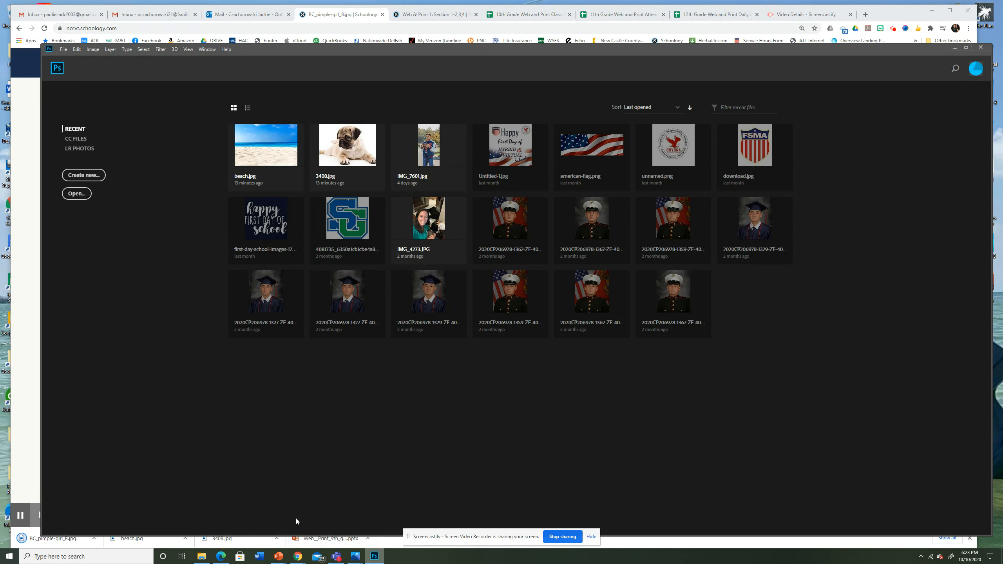
click(64, 50)
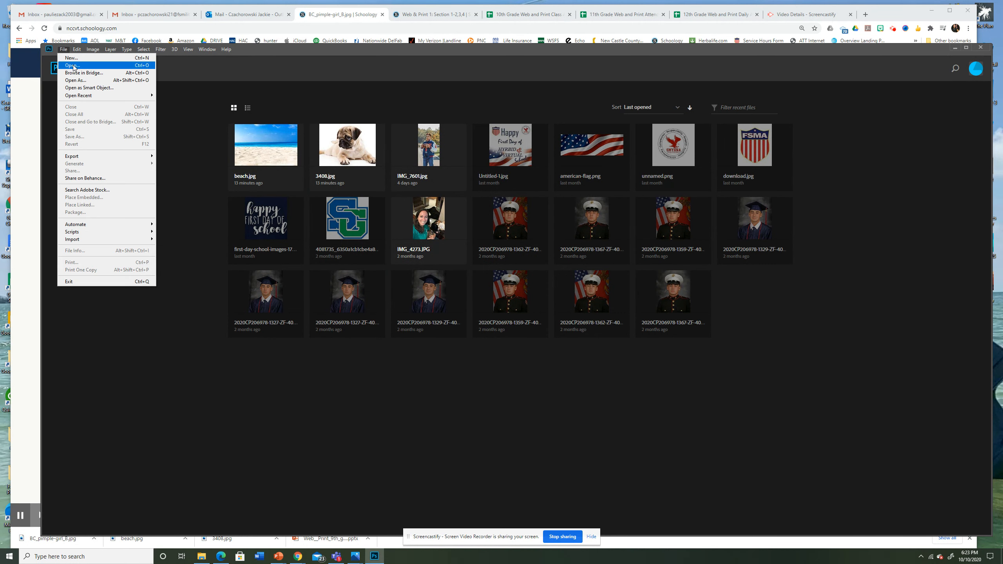
click(73, 66)
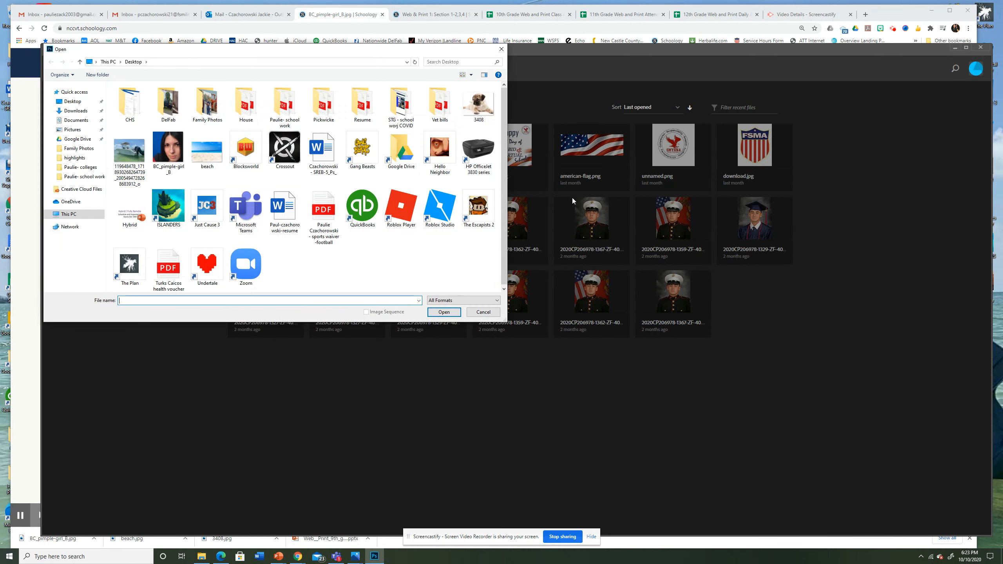
click(169, 154)
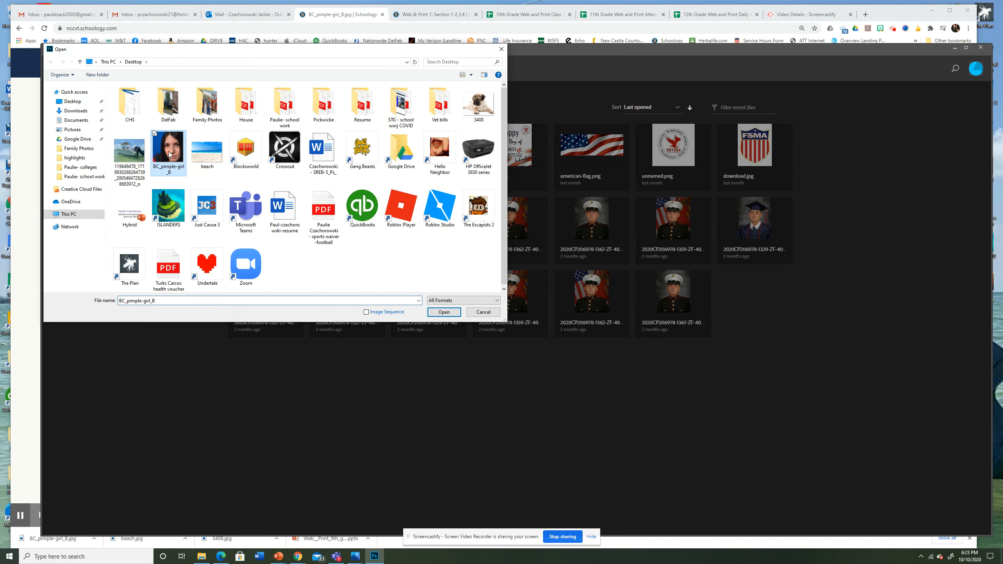
click(443, 313)
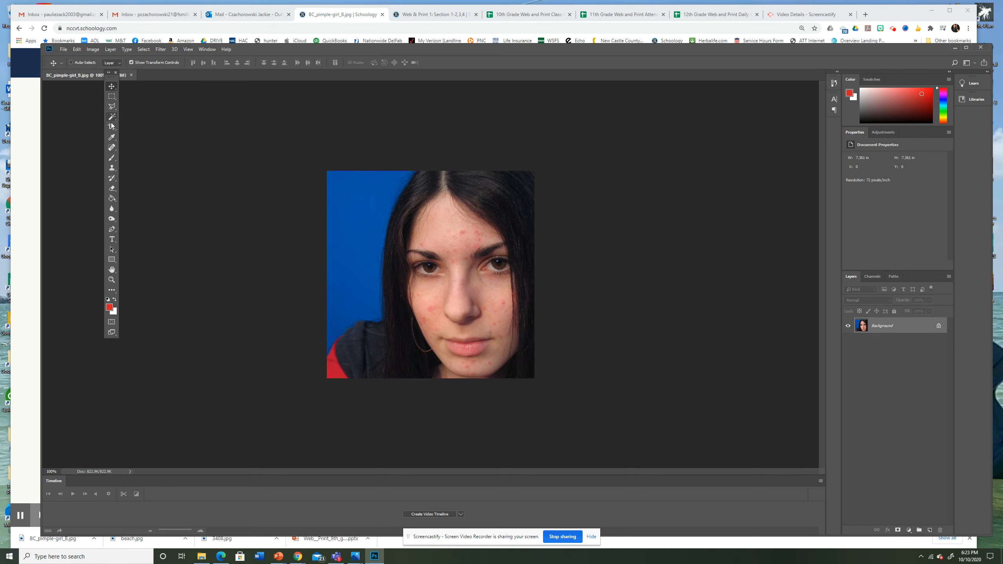
Step: Remove the large blemishes on both cheeks and the middle of the forehead with the Spot Healing Brush at 42 px
click(112, 148)
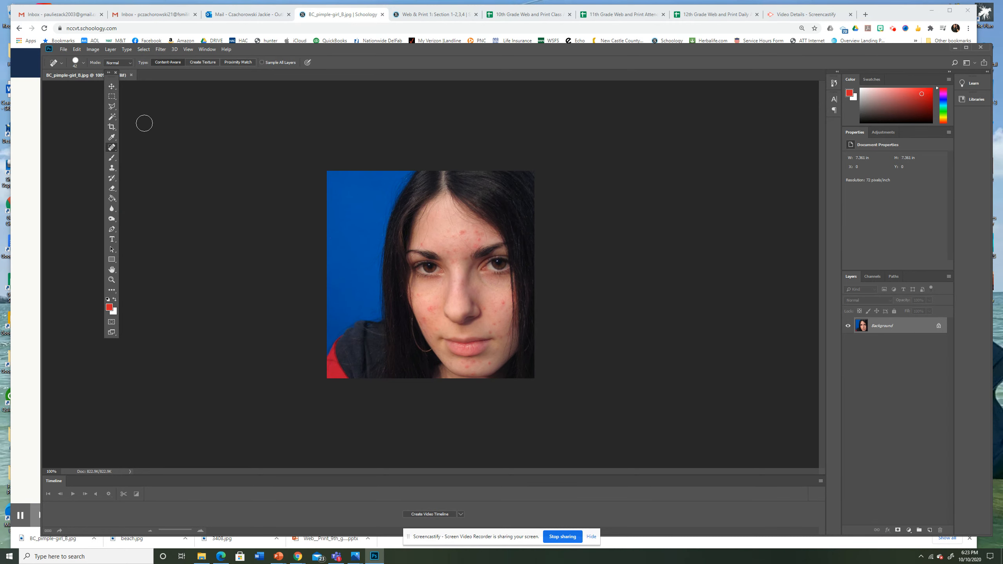
click(83, 64)
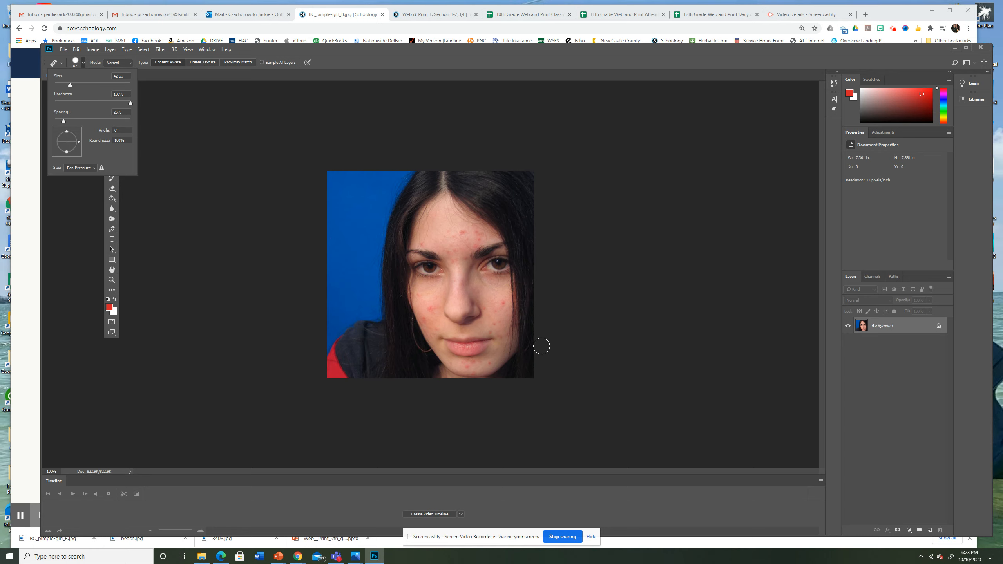
click(189, 125)
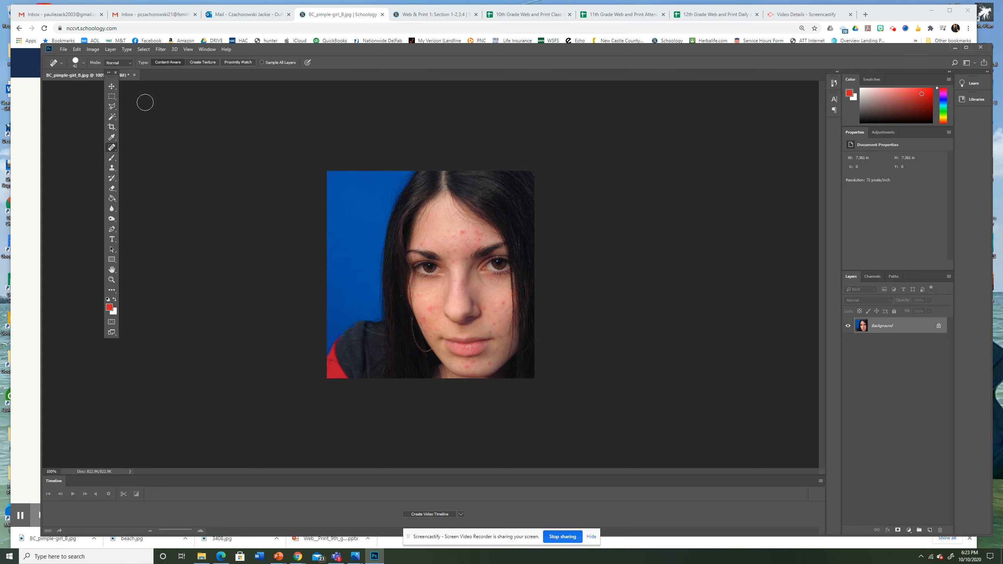
key(ctrl+plus)
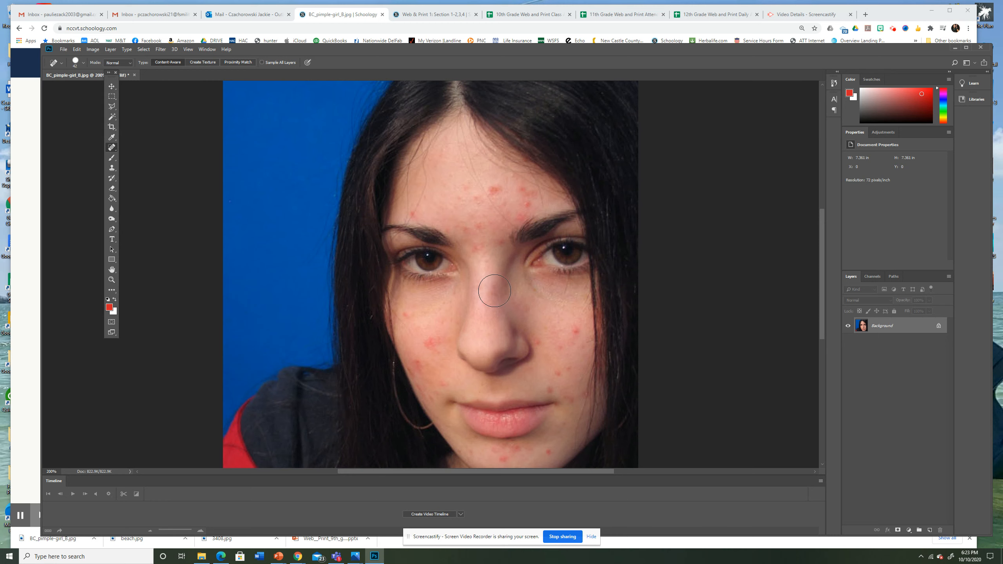
click(572, 332)
click(435, 340)
click(484, 228)
click(492, 253)
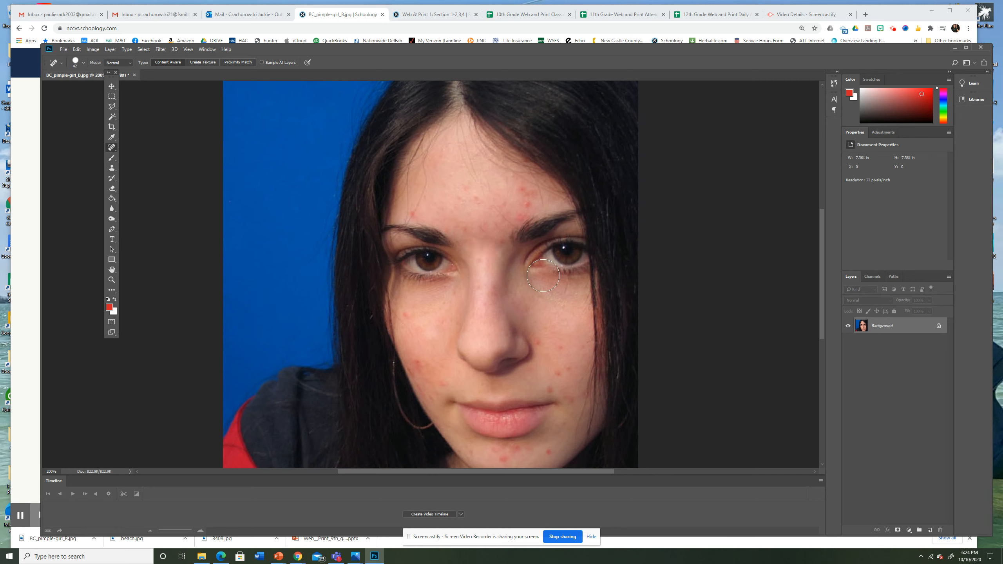
click(423, 367)
Step: Reduce the healing brush size and remove the small spots below the left-hand eye and on the forehead's left and centre
click(79, 61)
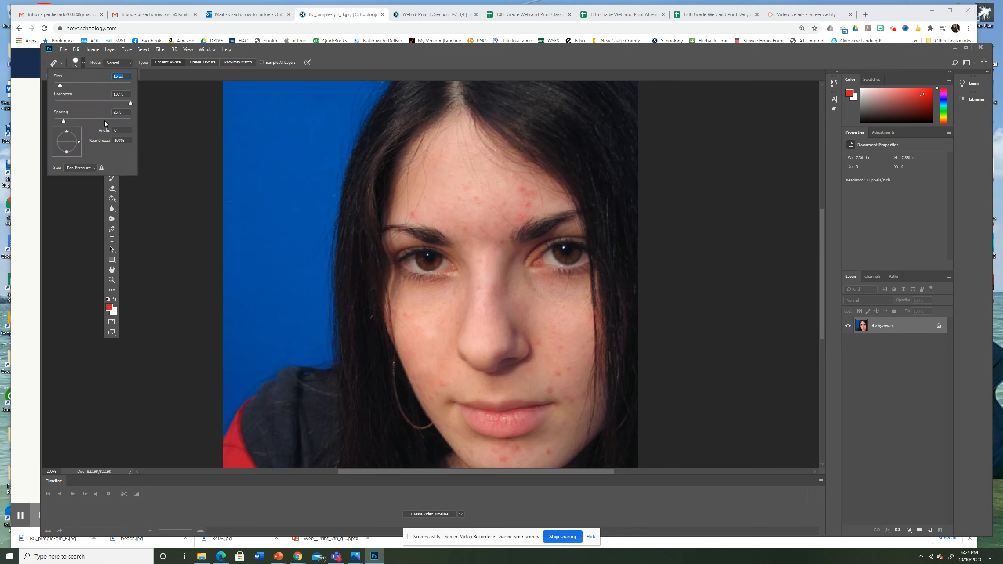
click(406, 315)
click(406, 314)
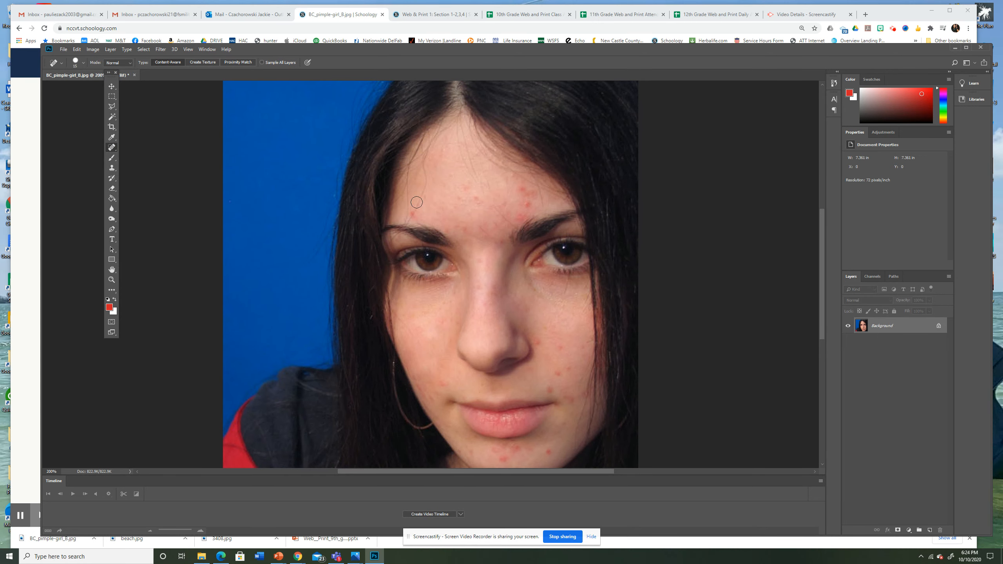
click(413, 215)
click(465, 189)
click(455, 181)
Step: Set the healing brush size to 37 px and remove the blemishes on the cheek at the right of the photo
click(84, 63)
drag(61, 85, 68, 85)
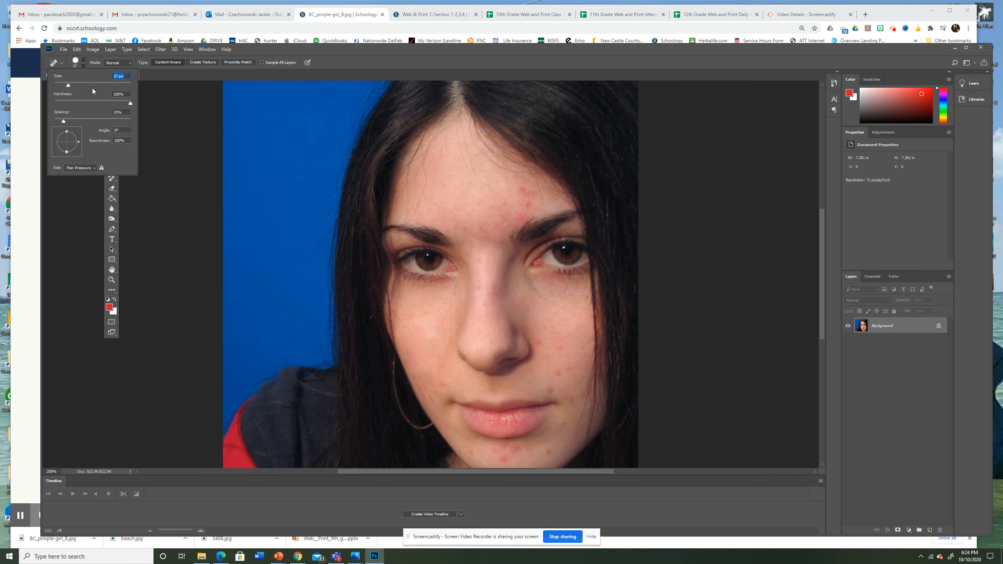
click(559, 376)
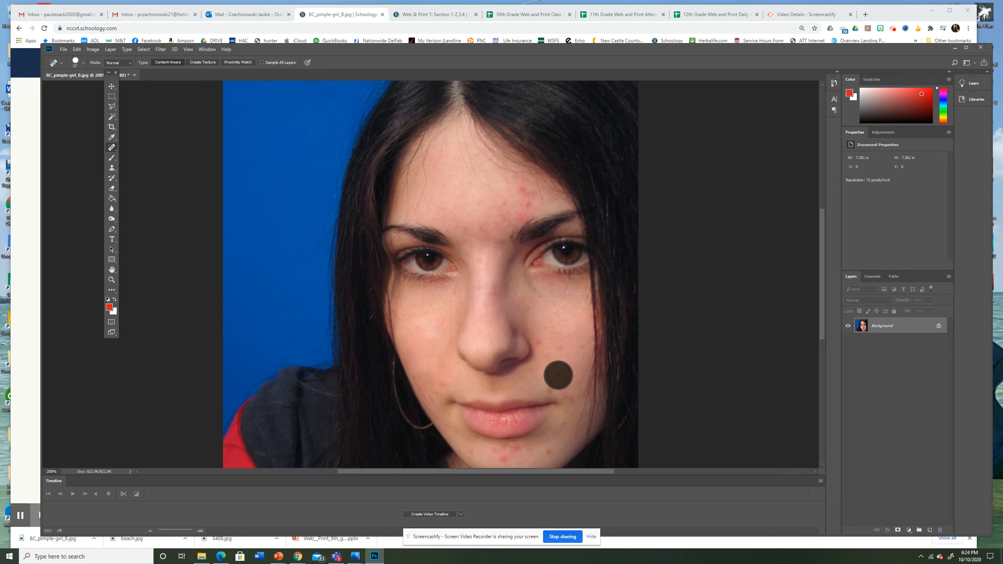
click(554, 341)
click(555, 383)
Step: Heal the red spots on the forehead above the right-hand eyebrow and between the eyebrows
click(529, 204)
click(525, 191)
click(524, 192)
click(513, 213)
click(492, 223)
click(479, 232)
click(461, 239)
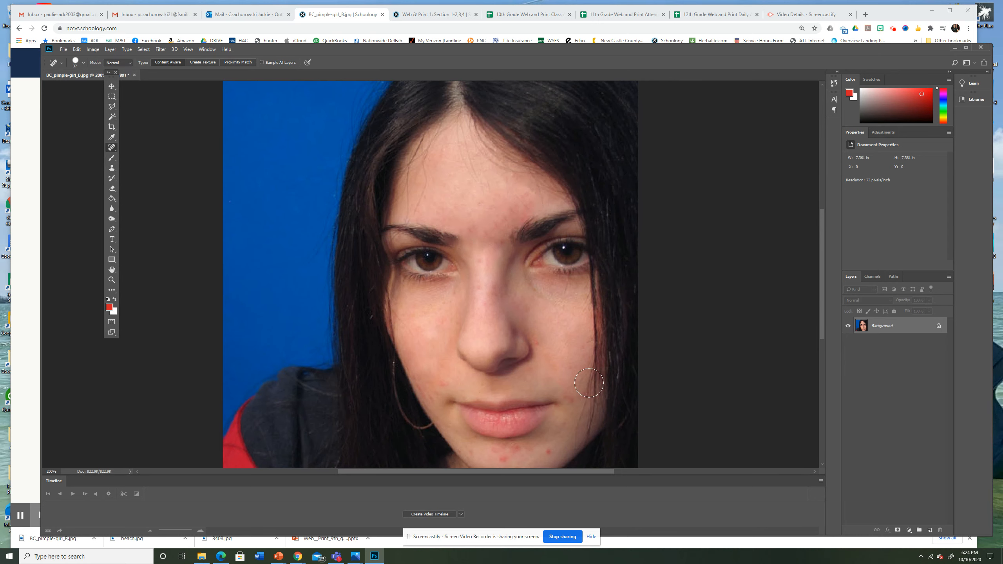
Step: Heal the chin blemishes, the spot on the lower left-hand cheek and the leftover redness on the forehead
click(502, 460)
click(544, 455)
click(514, 457)
click(441, 385)
click(513, 198)
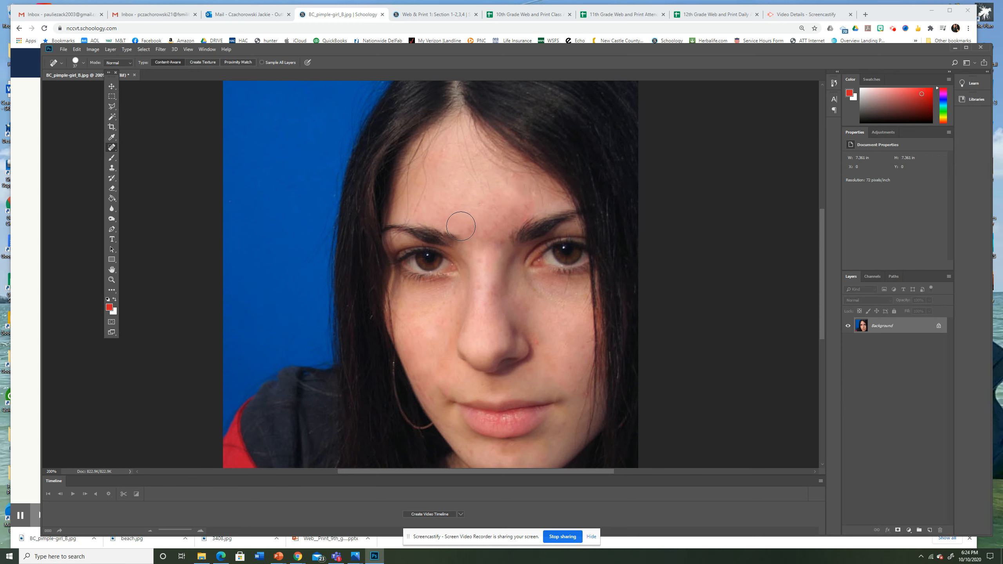
Step: Try to even out the middle of the forehead with the healing brush enlarged to 95 px
click(83, 63)
drag(68, 85, 91, 86)
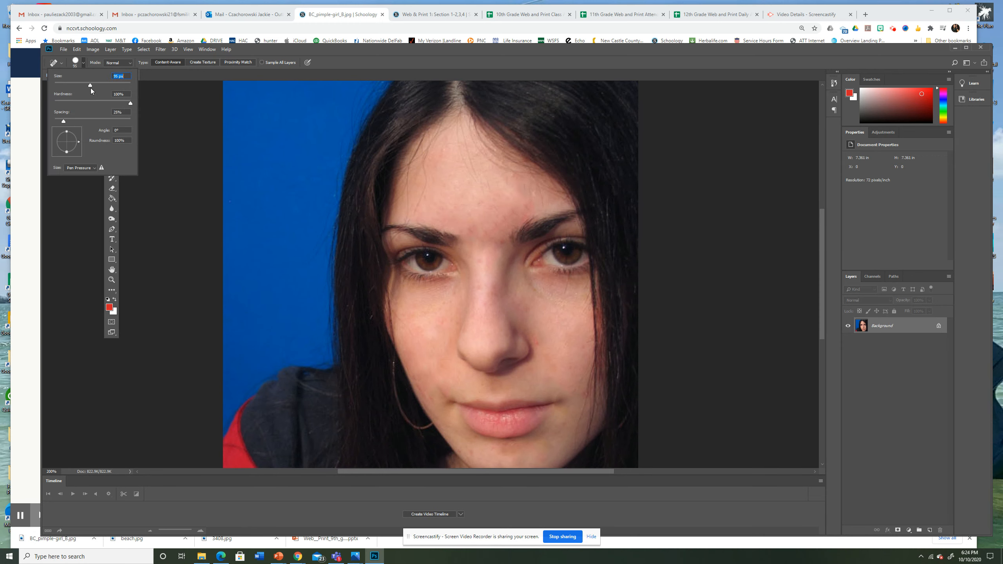
click(483, 202)
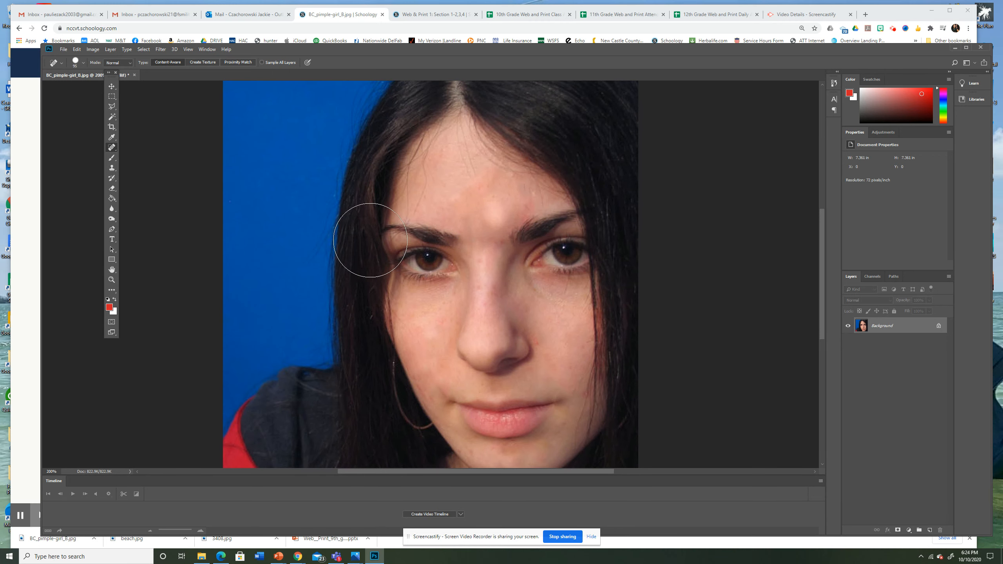
click(493, 203)
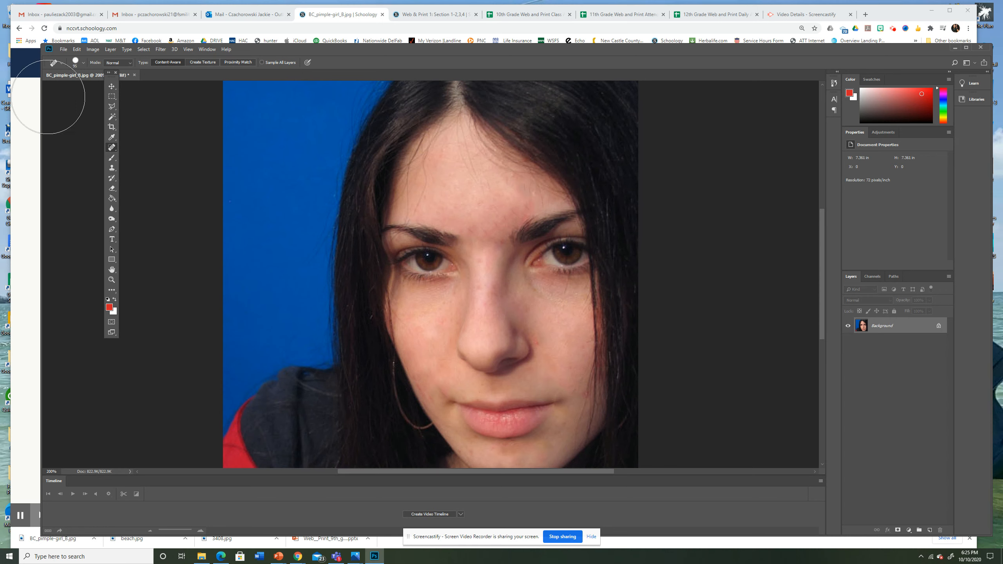
Step: Reduce the healing brush size in two stages and retouch the skin just above and between the eyebrows
click(85, 63)
drag(91, 86, 80, 85)
click(488, 218)
click(83, 63)
drag(78, 86, 66, 88)
click(479, 224)
scroll(218, 303, down, 1)
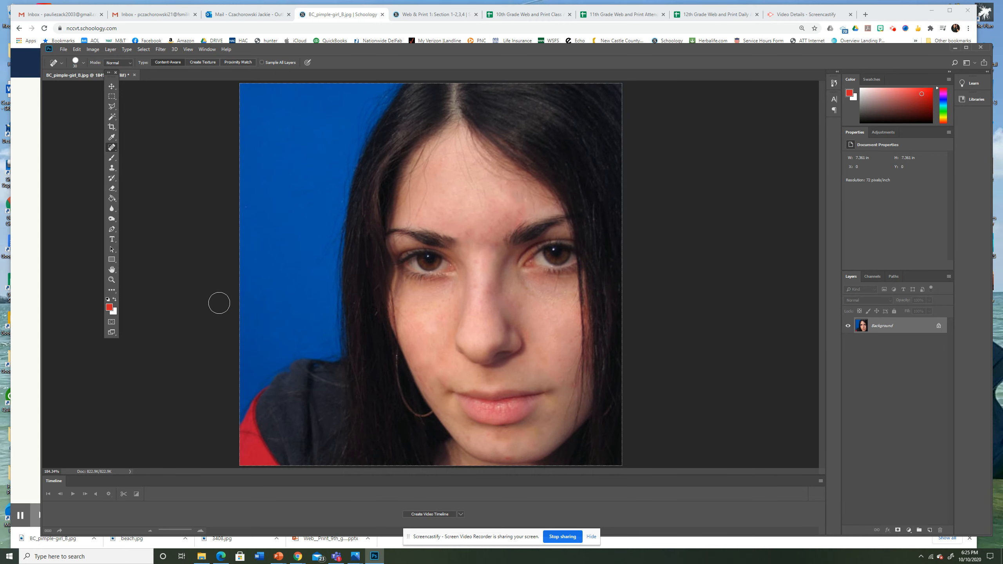
key(ctrl+1)
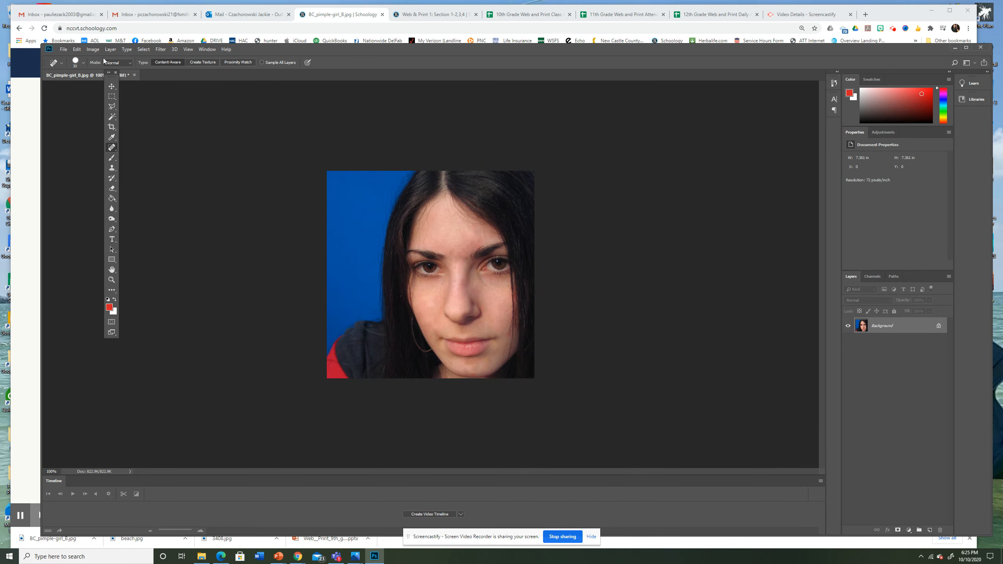
click(65, 48)
key(Escape)
key(ctrl+shift+s)
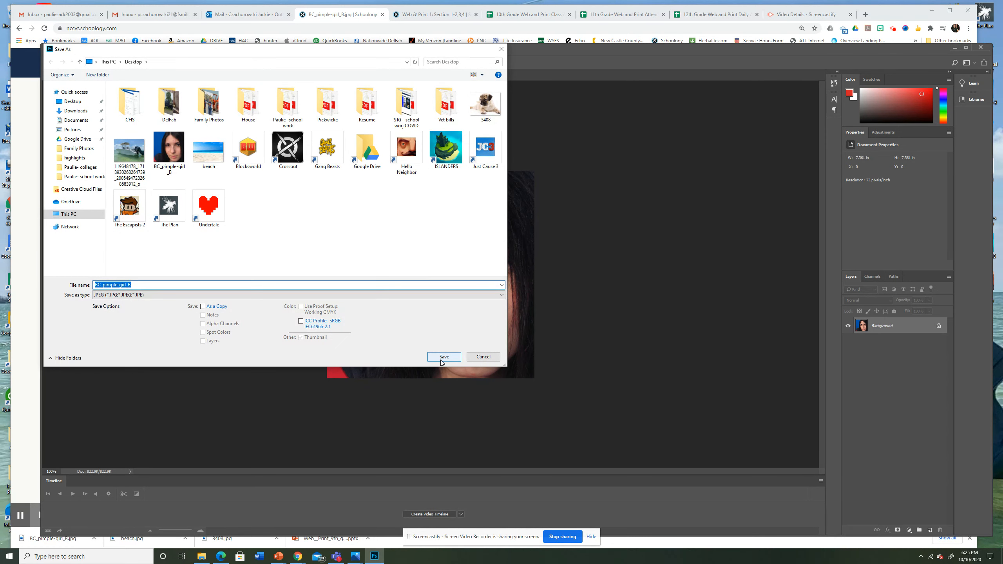
click(484, 356)
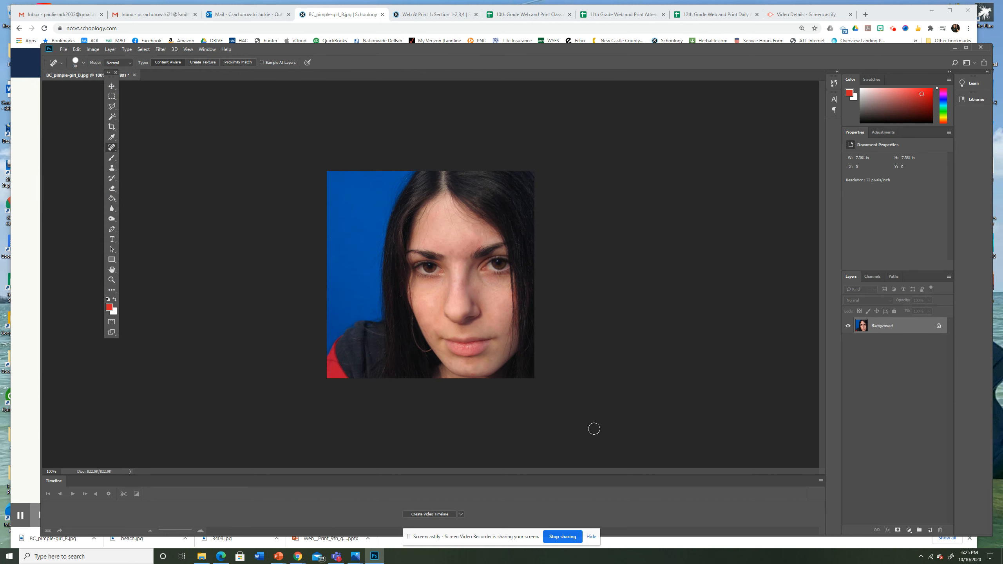